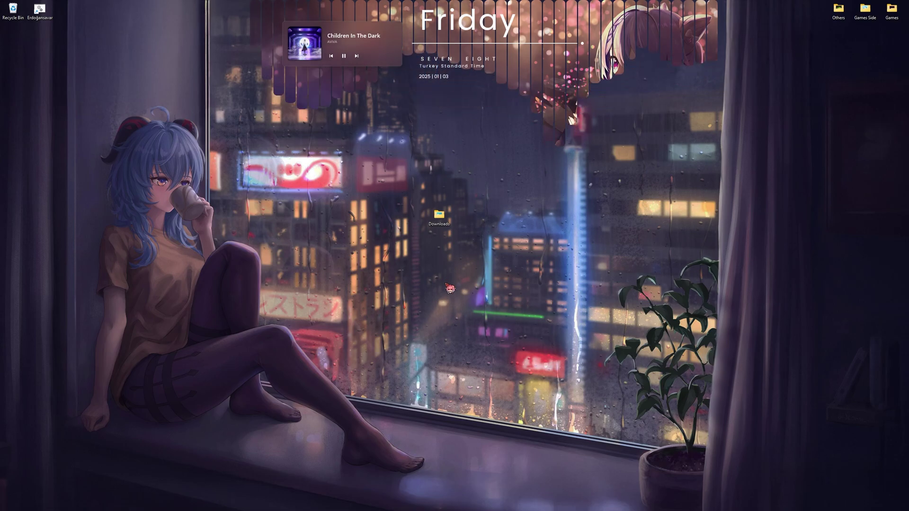
# Save the XXMI-Launcher-Installer-Online .msi from the launcher releases page to Downloads.
pyautogui.click(483, 503)
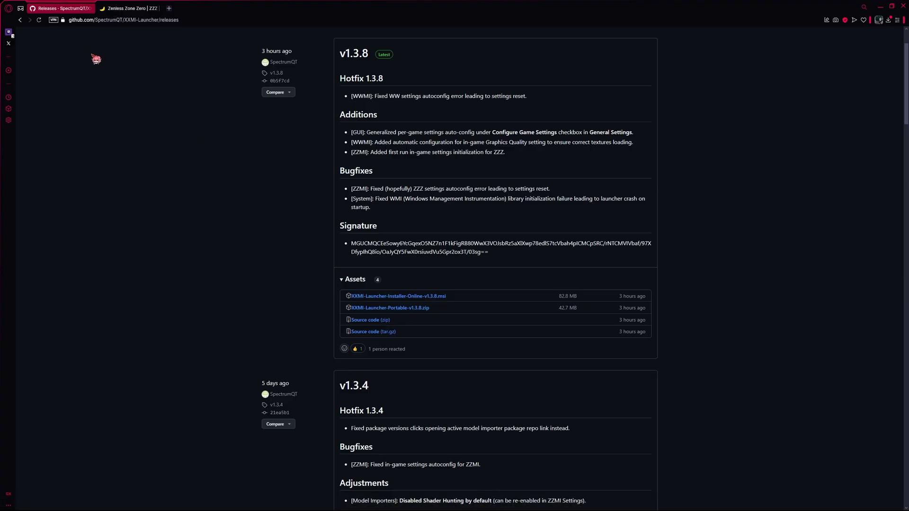
pyautogui.click(135, 8)
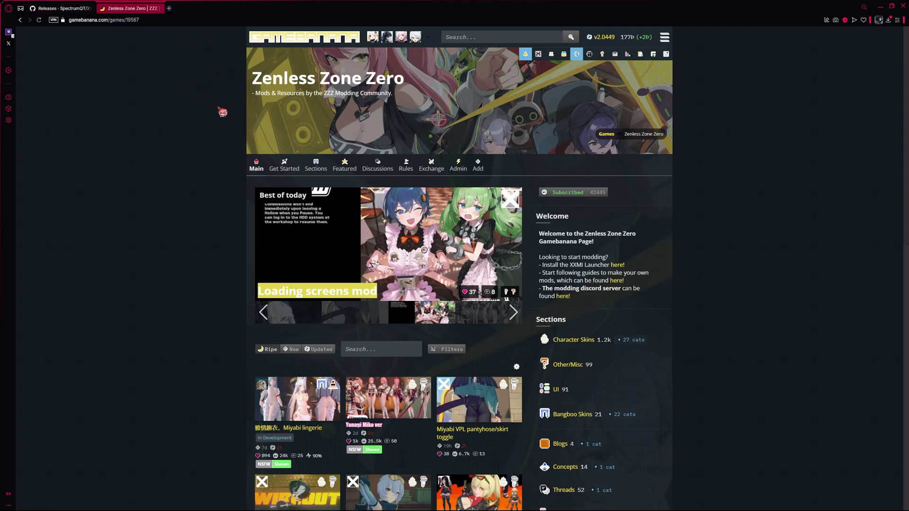
pyautogui.click(63, 10)
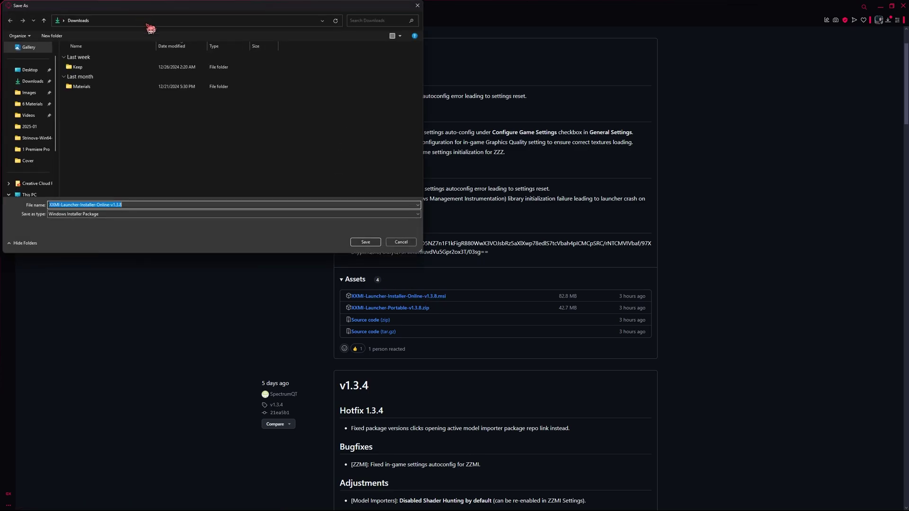
pyautogui.click(363, 241)
pyautogui.click(130, 10)
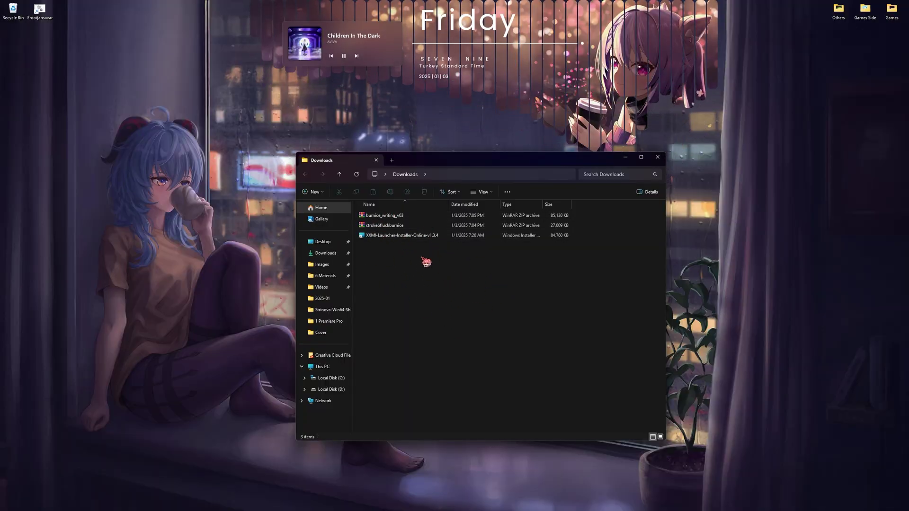
# Select the XXMI-Launcher-Installer-Online package in the Downloads folder.
pyautogui.moveTo(601, 230); pyautogui.dragTo(384, 211)
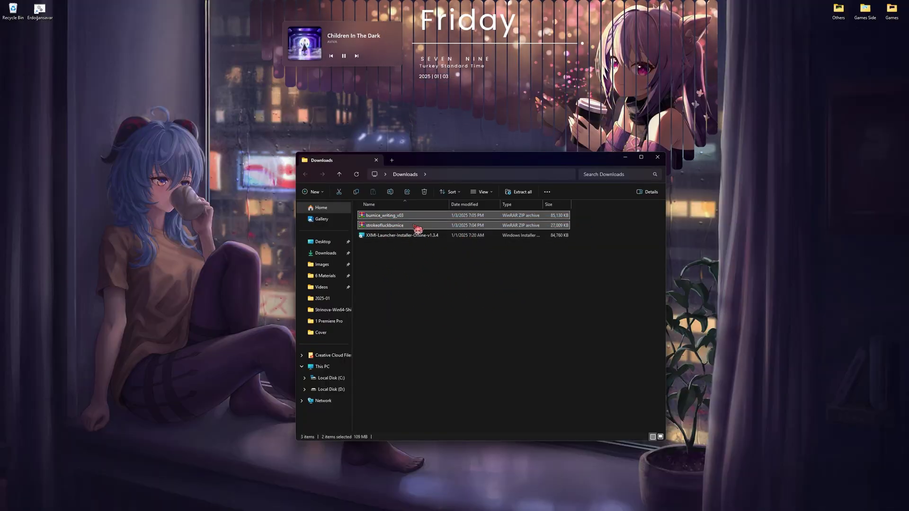
pyautogui.click(430, 268)
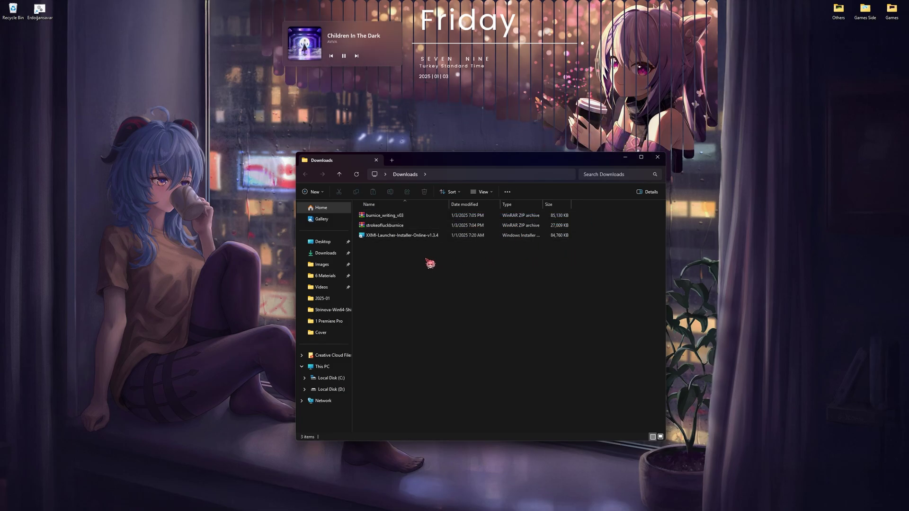
pyautogui.click(396, 239)
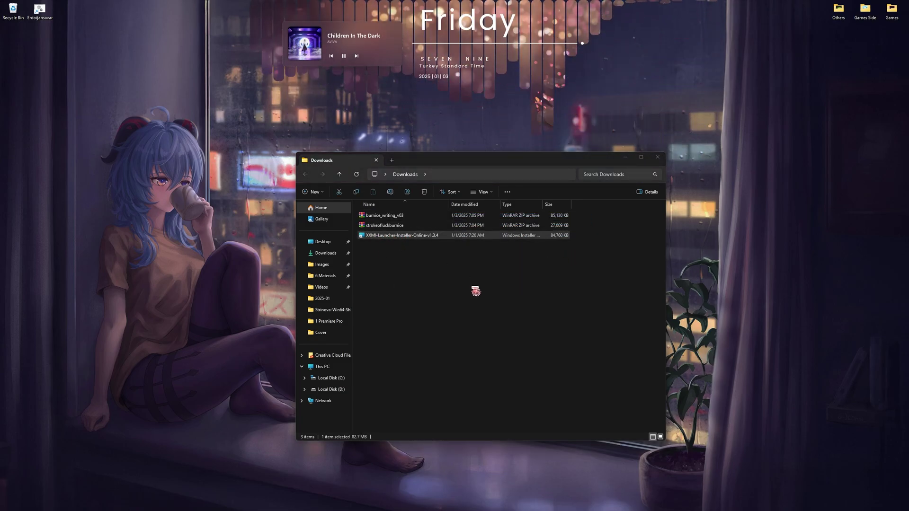
# Run the installer as a custom installation into D:\2 Games and start installing.
pyautogui.click(625, 157)
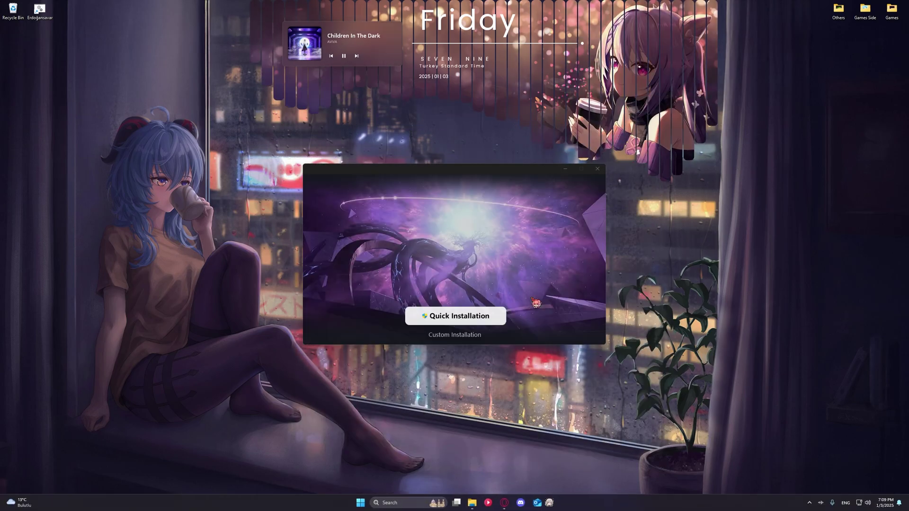
pyautogui.click(467, 337)
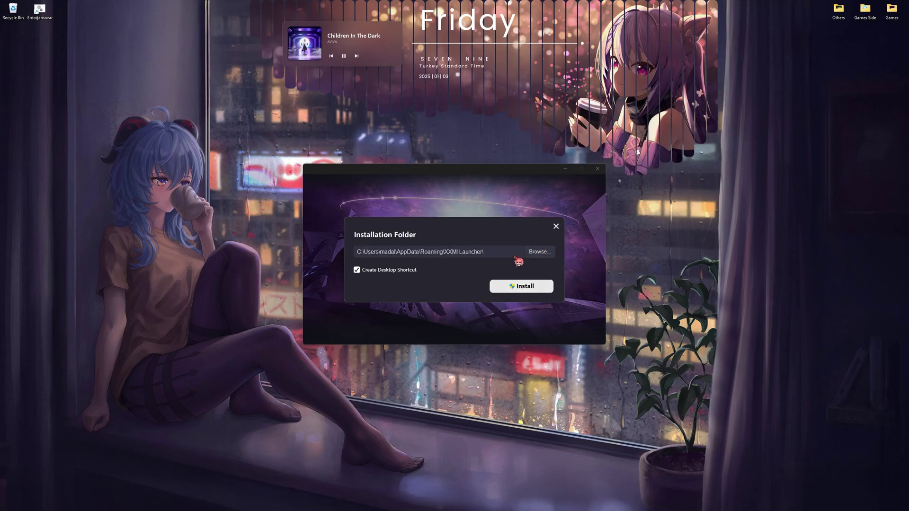
pyautogui.click(538, 251)
pyautogui.click(284, 361)
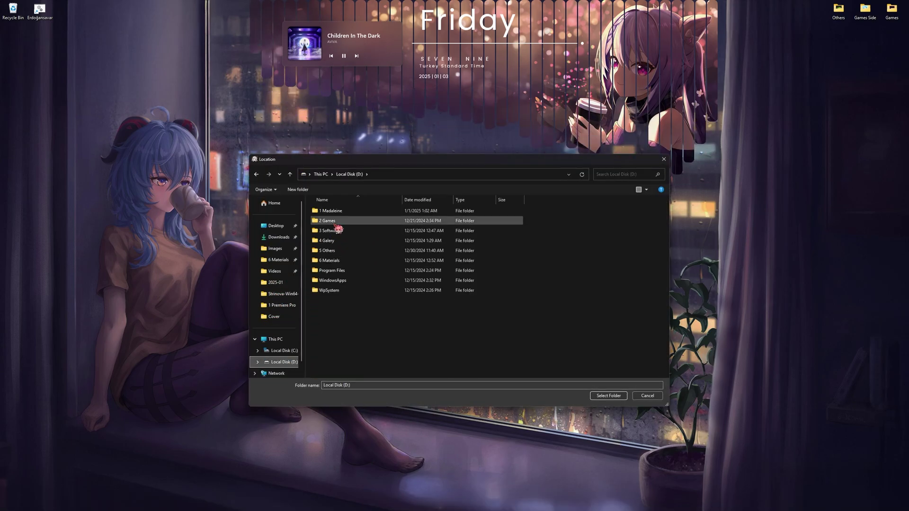
pyautogui.doubleClick(339, 230)
pyautogui.rightClick(351, 283)
pyautogui.click(400, 357)
pyautogui.click(608, 395)
pyautogui.click(524, 346)
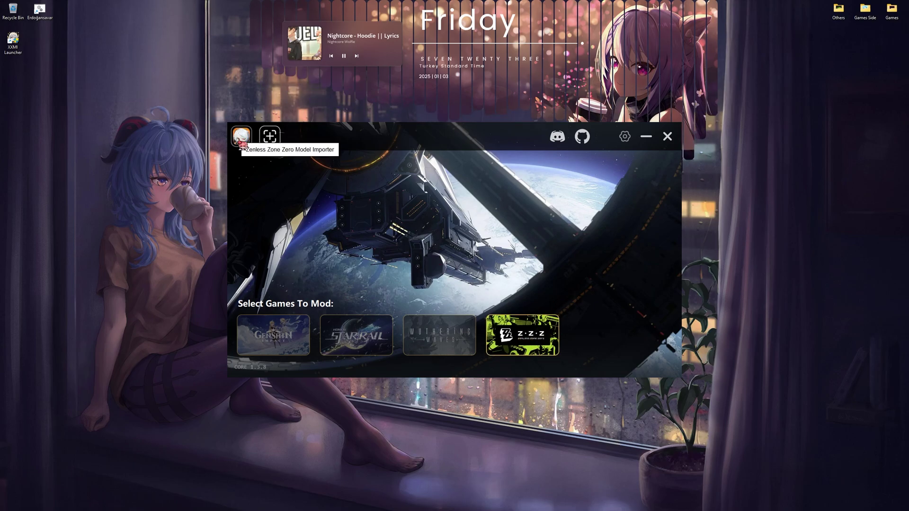
# Install the ZZZ model importer package and open the launcher's extra options beside Start.
pyautogui.click(241, 138)
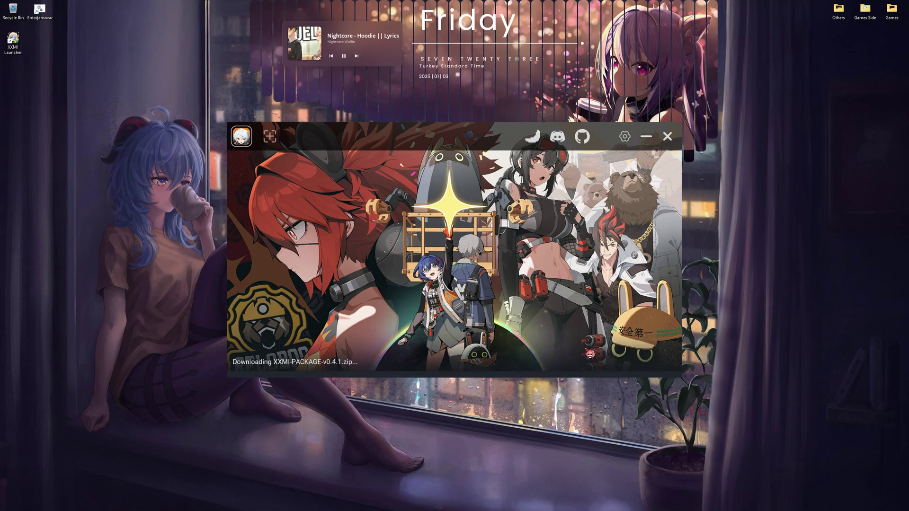
pyautogui.click(657, 349)
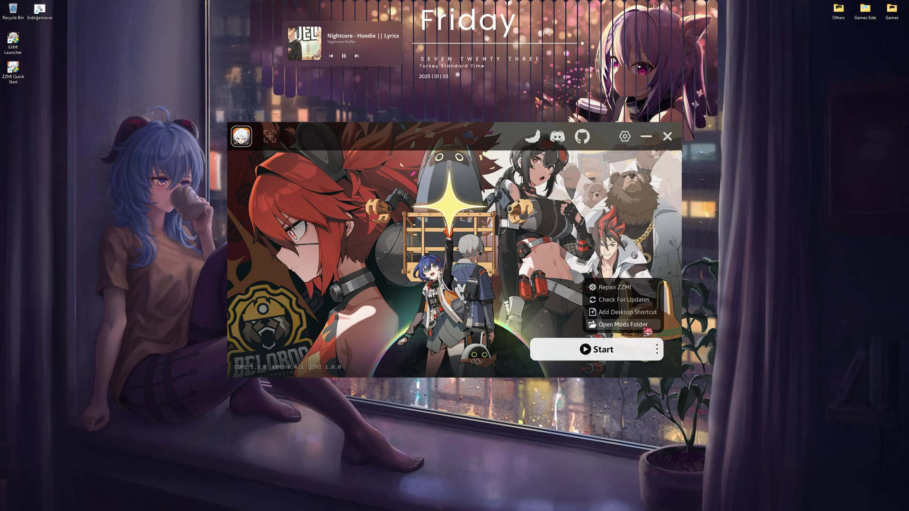
# Open the Mods folder and the burnice_writing_v03 archive, and create a Burnice1 folder.
pyautogui.click(647, 327)
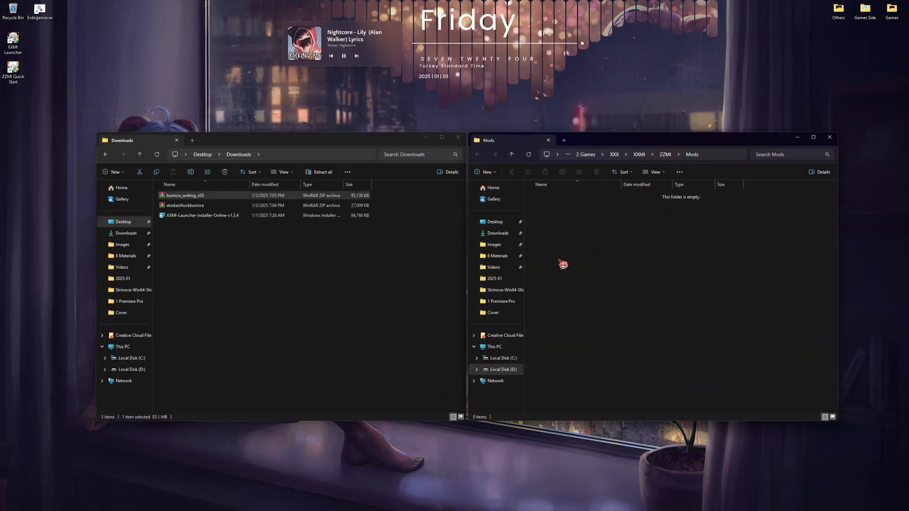
pyautogui.click(198, 199)
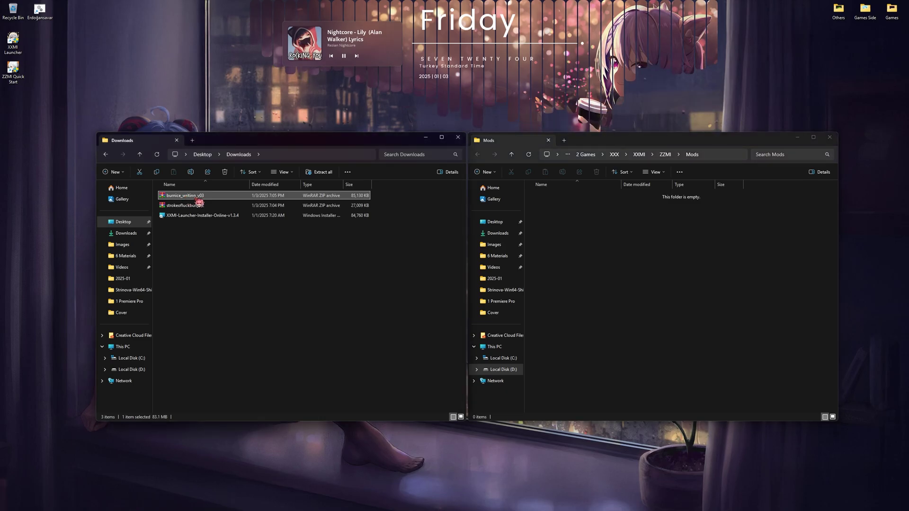
pyautogui.doubleClick(198, 201)
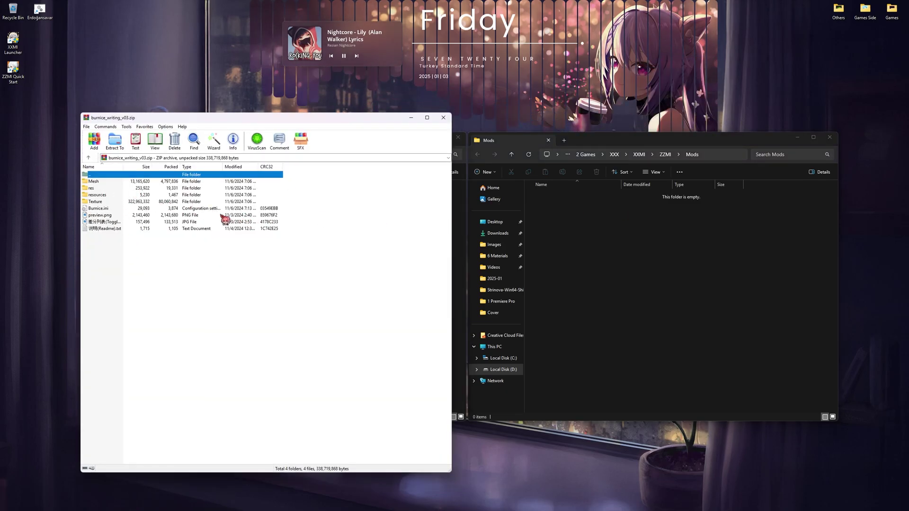
pyautogui.click(622, 249)
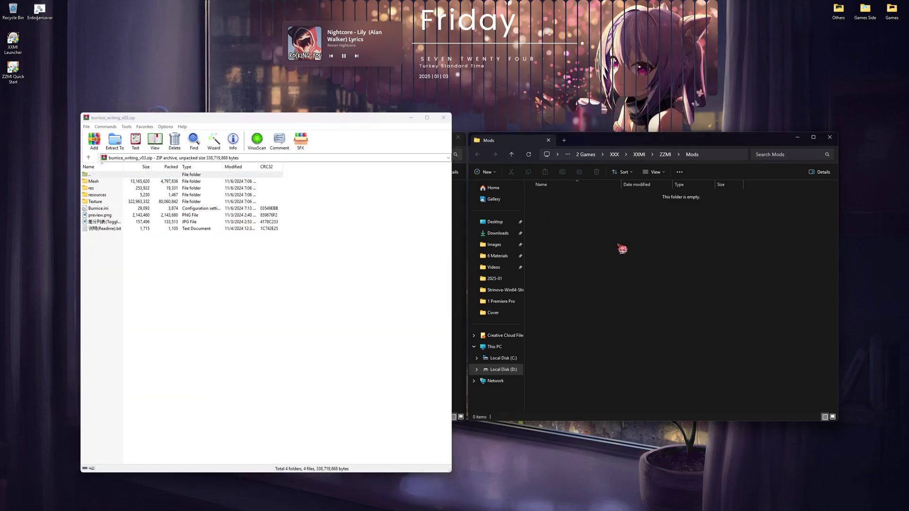
pyautogui.rightClick(622, 249)
pyautogui.click(717, 281)
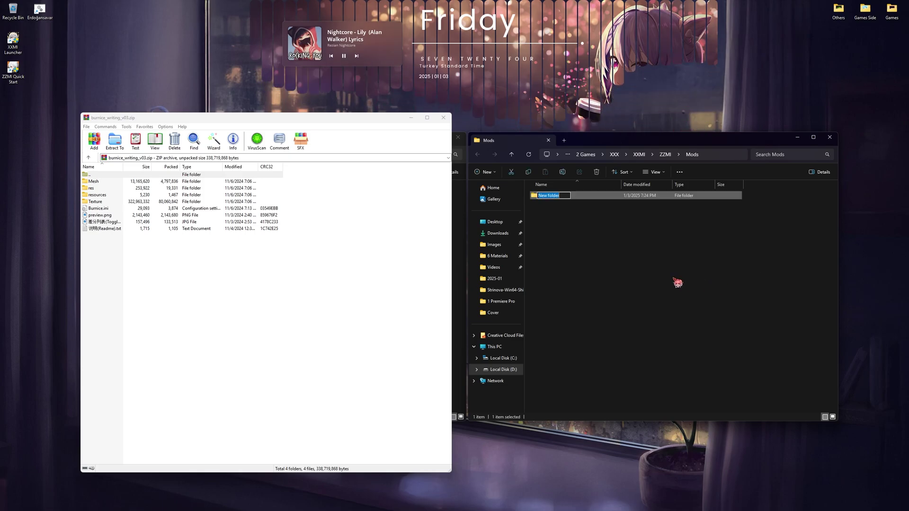
pyautogui.write('Burnic')
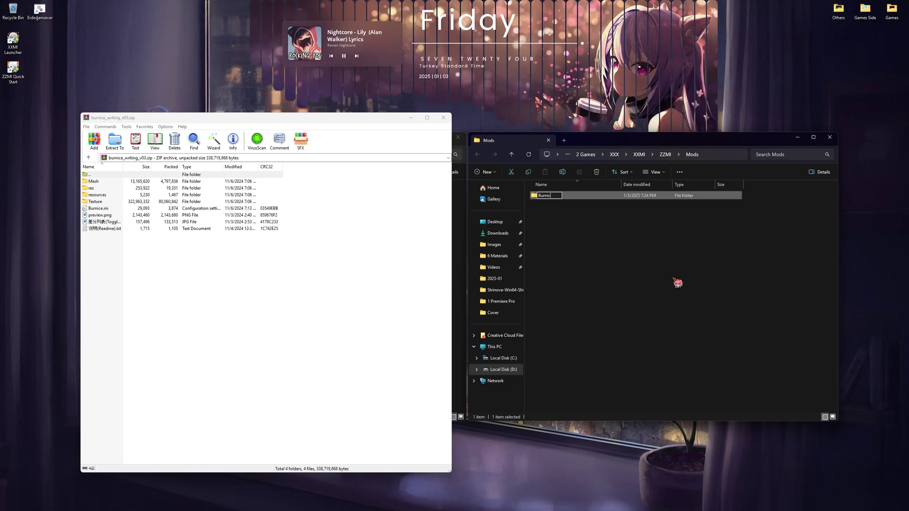
pyautogui.write('e1')
pyautogui.press('Return')
# Extract all burnice_writing_v03 contents into Burnice1 and close the archive.
pyautogui.click(226, 225)
pyautogui.hotkey('ctrl', 'a')
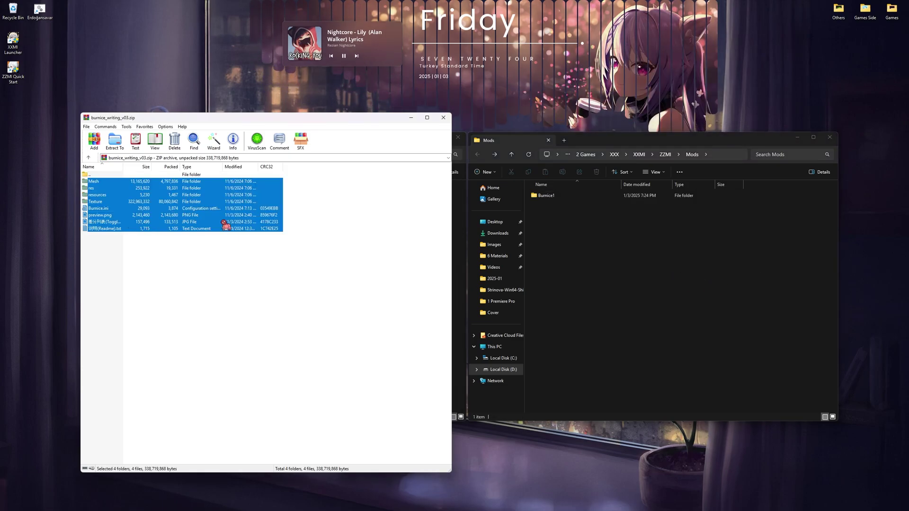
pyautogui.moveTo(544, 197); pyautogui.dragTo(541, 197)
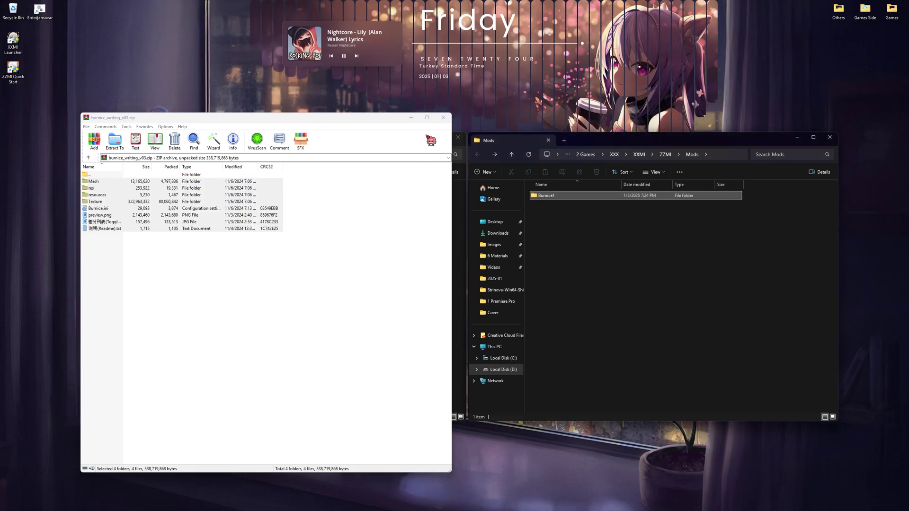
pyautogui.click(443, 118)
# Extract the StrokeOfLuckBurnice folder into Mods, then close the archive and Downloads windows.
pyautogui.click(190, 205)
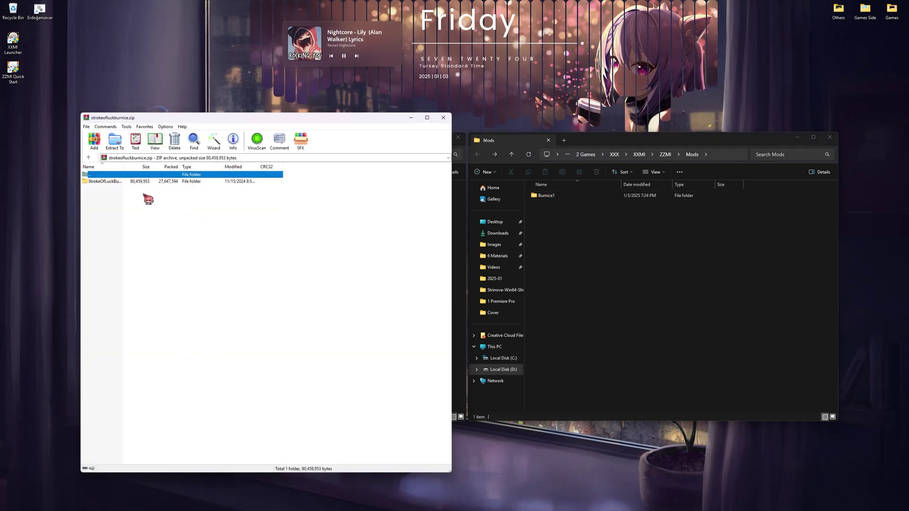
pyautogui.moveTo(107, 188); pyautogui.dragTo(616, 240)
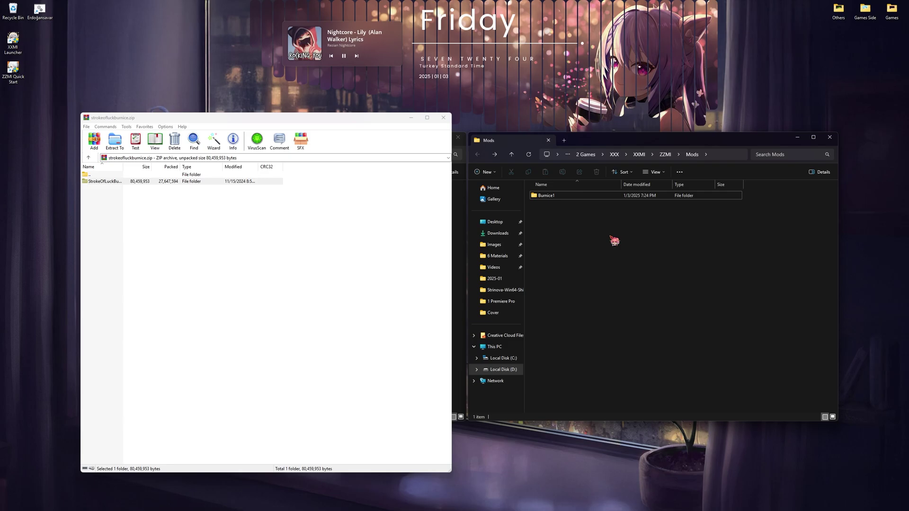
pyautogui.click(447, 119)
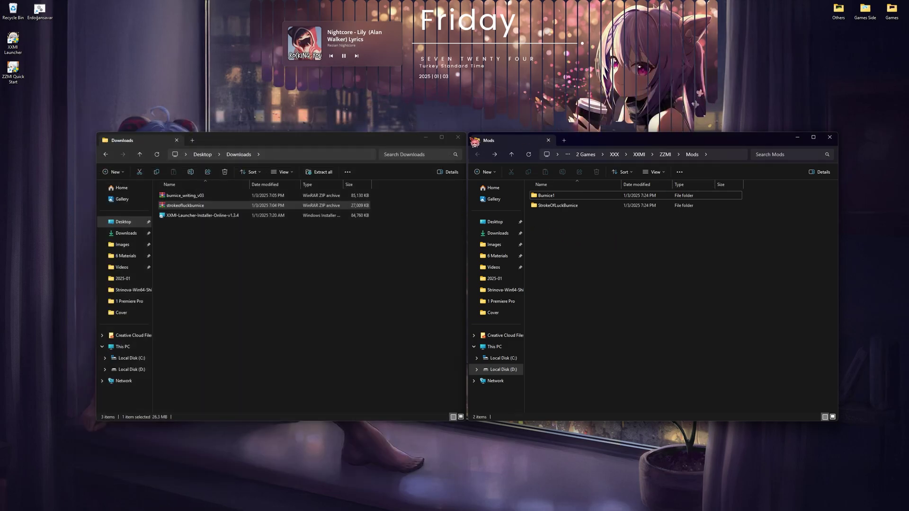
pyautogui.click(447, 142)
pyautogui.moveTo(641, 142); pyautogui.dragTo(445, 149)
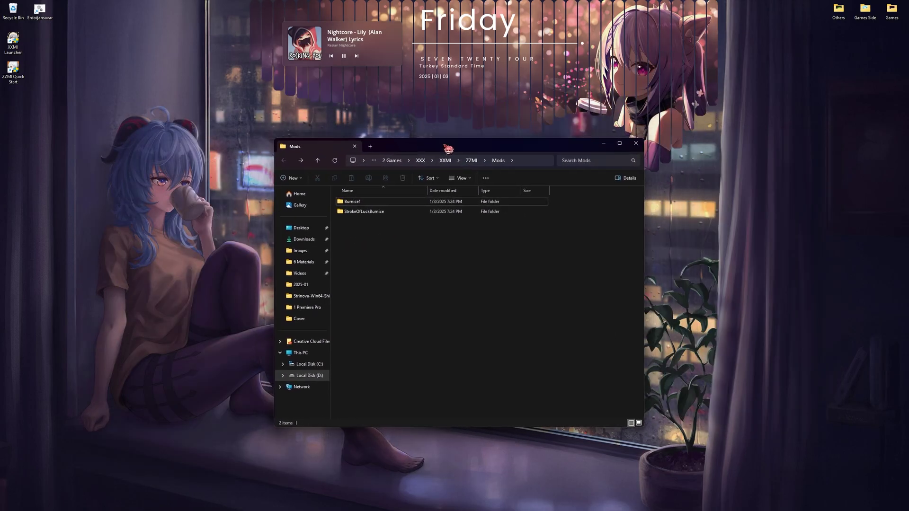
# Minimize the Mods window and launch Zenless Zone Zero from XXMI Launcher with Start.
pyautogui.click(601, 144)
pyautogui.moveTo(549, 508)
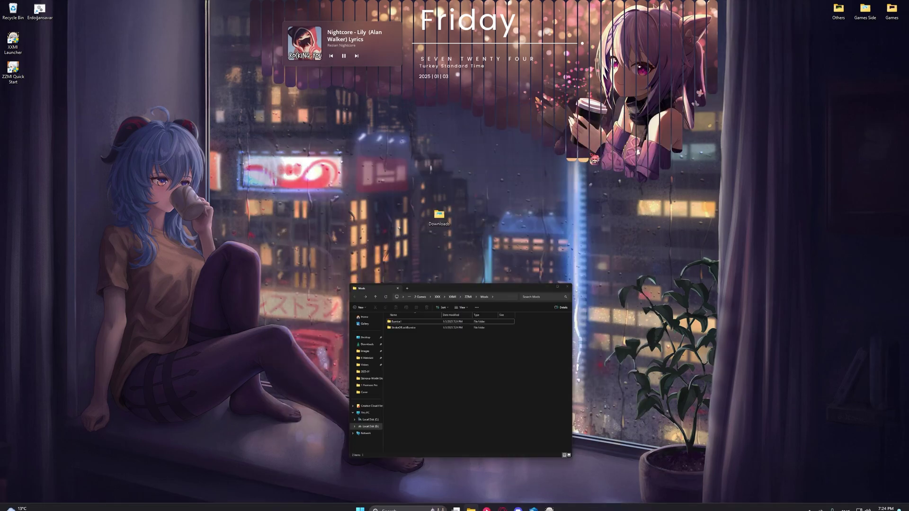
pyautogui.click(549, 503)
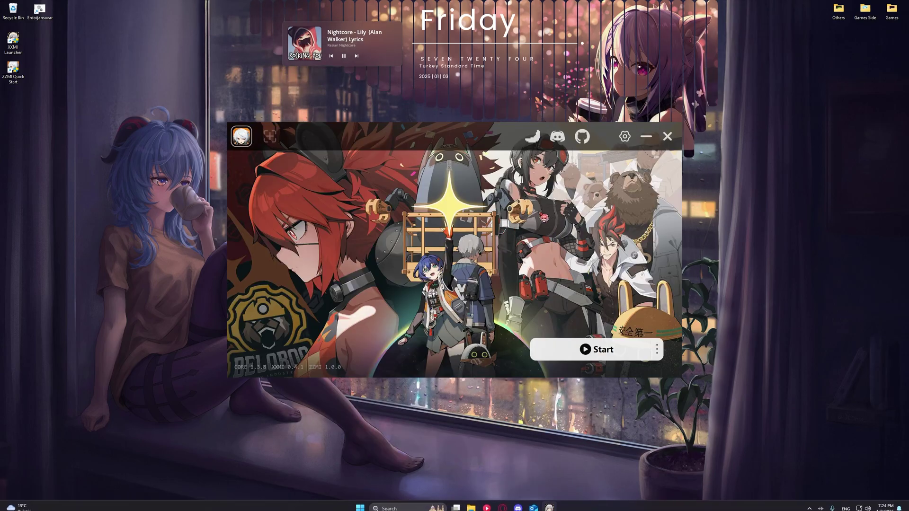
pyautogui.click(589, 357)
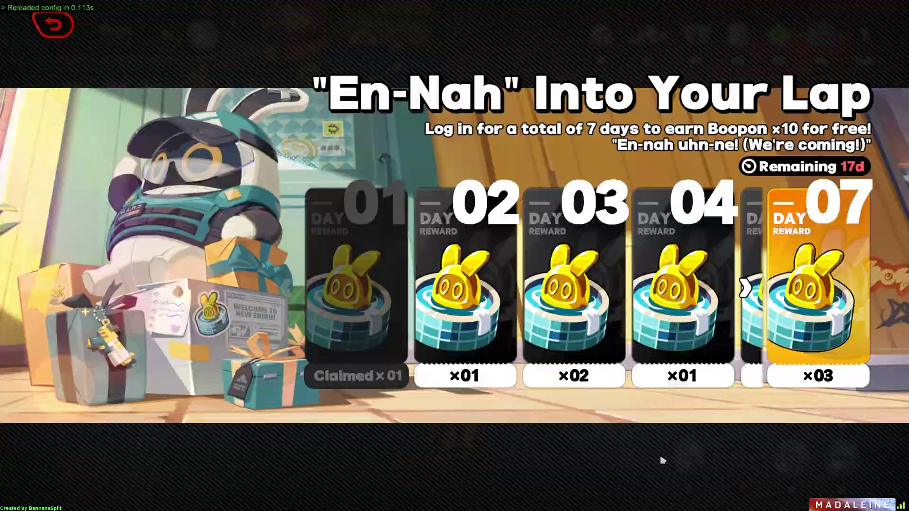
# Dismiss the login reward screen and walk up the streets inspecting the jagged mod model.
pyautogui.click(661, 461)
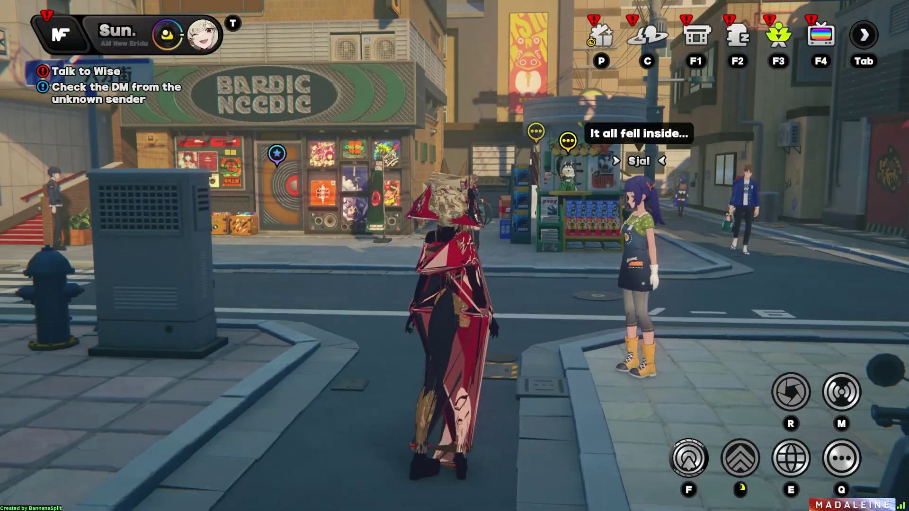
pyautogui.press('w')
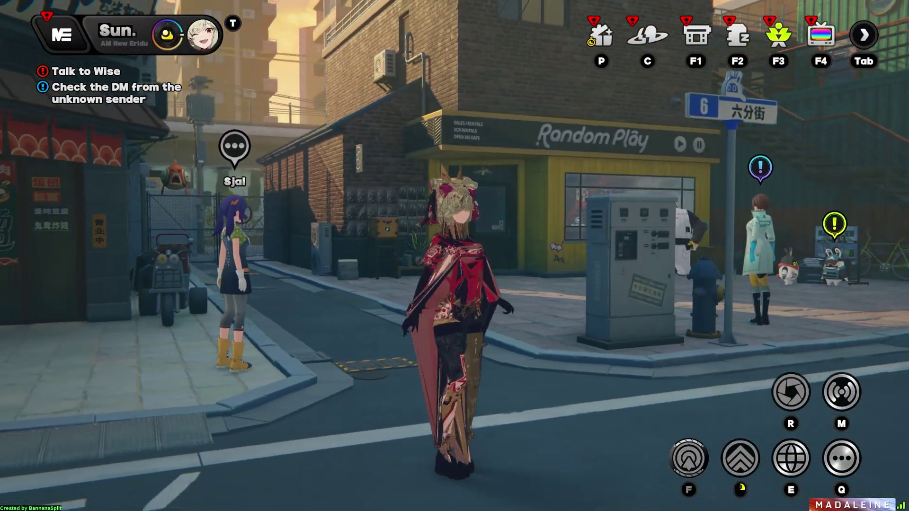
pyautogui.press('w')
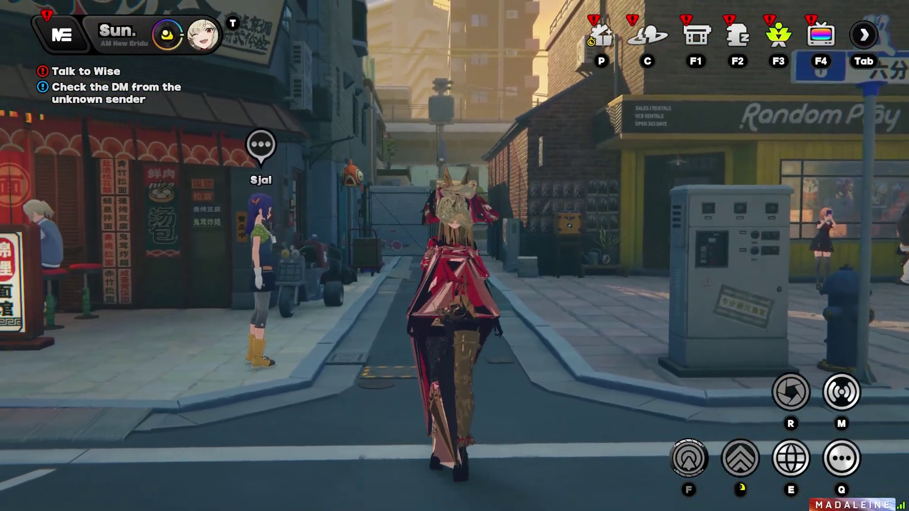
pyautogui.press('w')
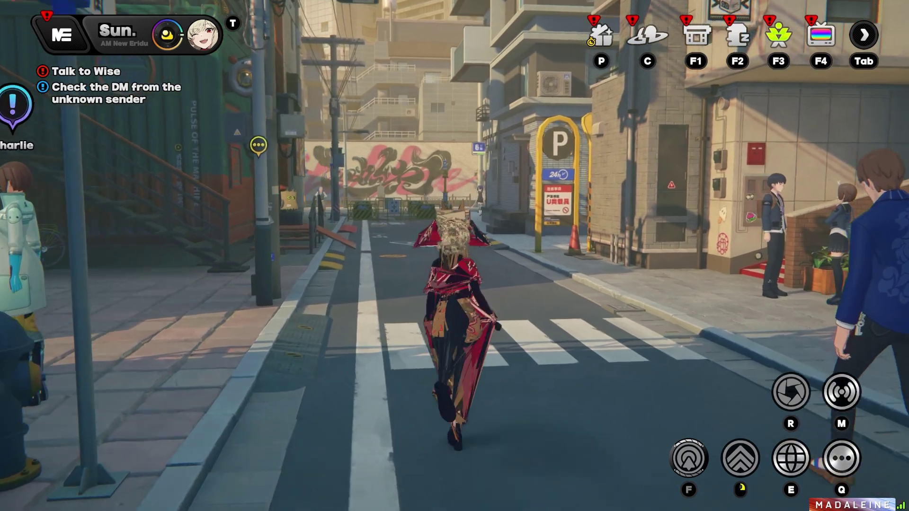
pyautogui.press('w')
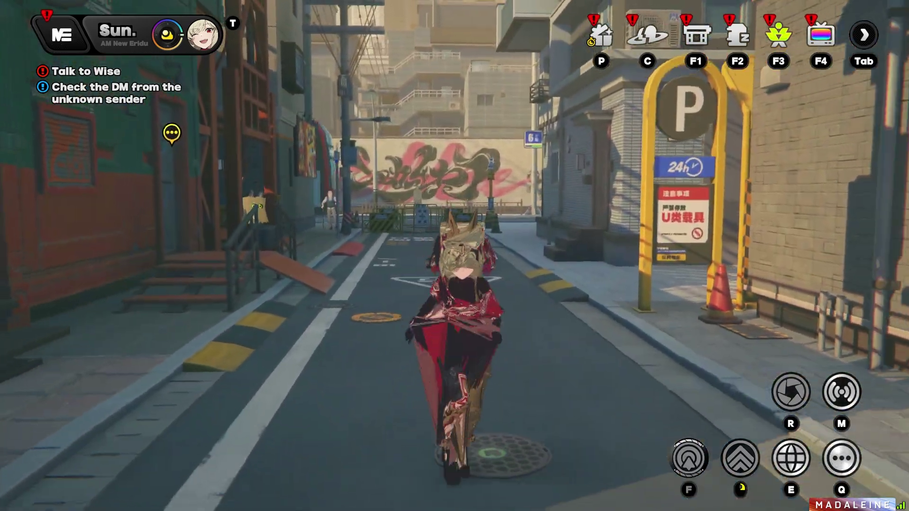
pyautogui.press('w')
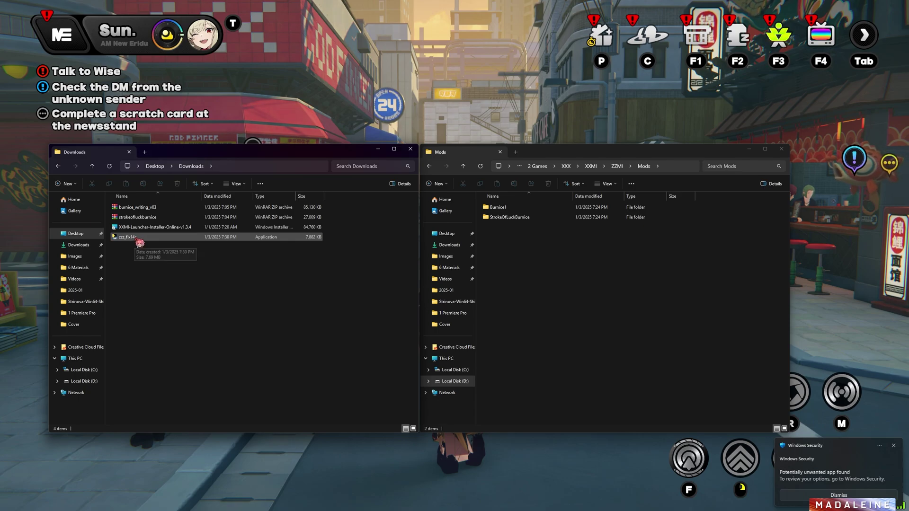
# Move zzz_fix14c into Mods, try running it anyway, and dismiss the virus error.
pyautogui.moveTo(136, 243); pyautogui.dragTo(591, 267)
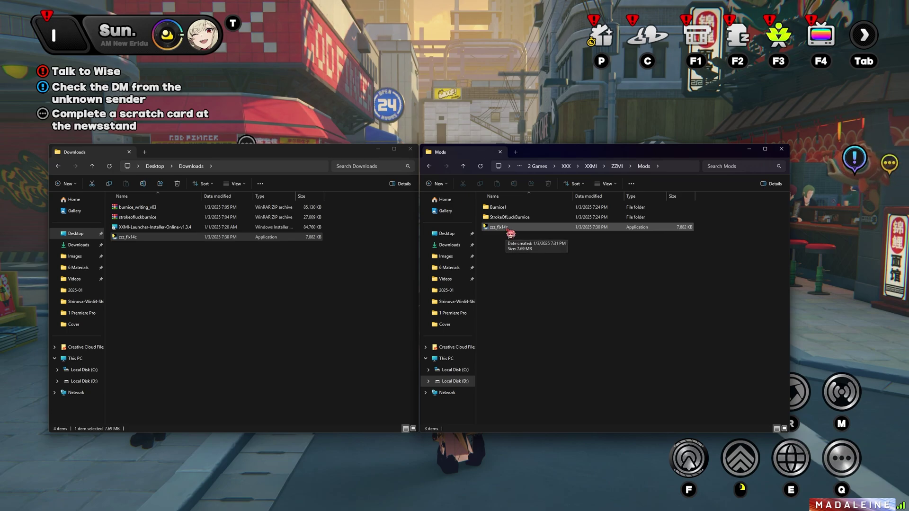
pyautogui.doubleClick(511, 233)
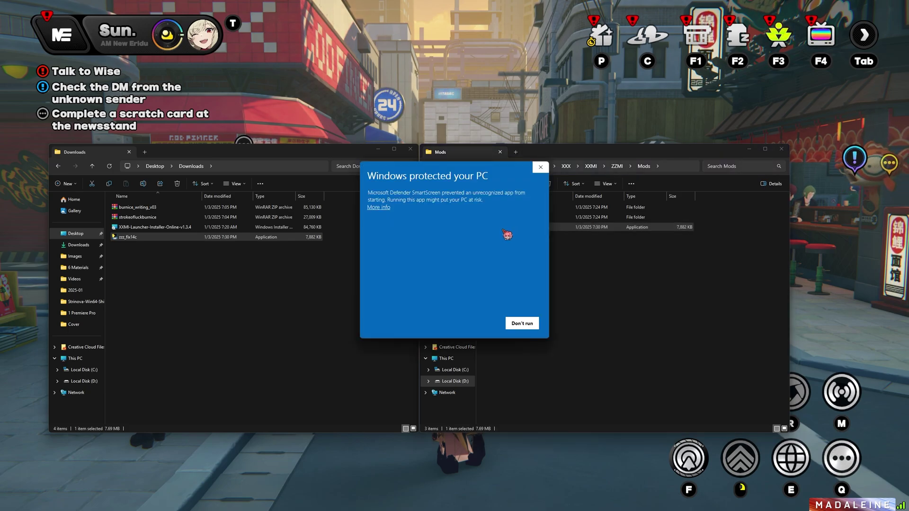
pyautogui.click(476, 323)
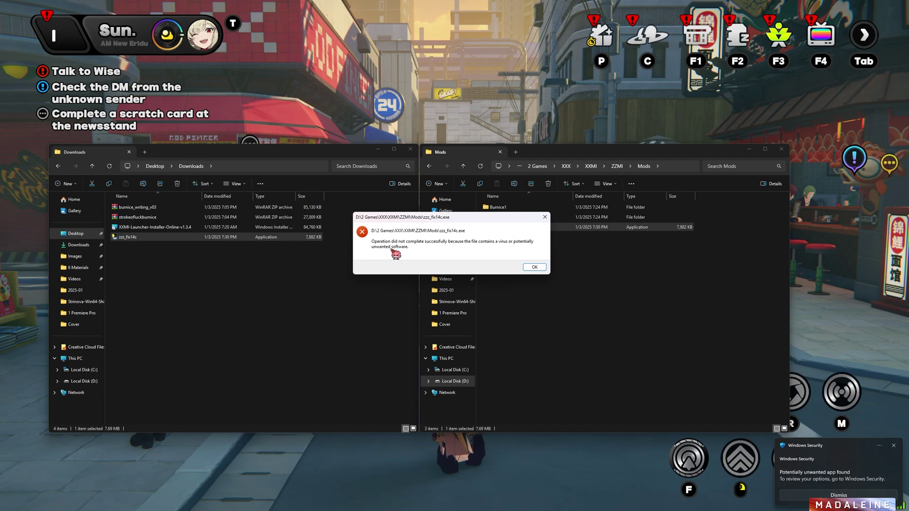
pyautogui.press('Return')
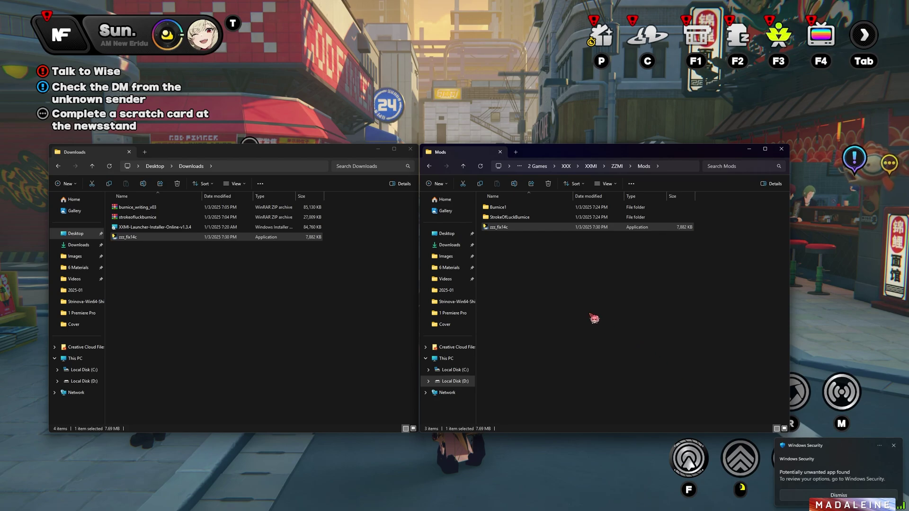
# Allow zzz_fix14c through Windows Security, then close the finished fix tool console.
pyautogui.click(881, 447)
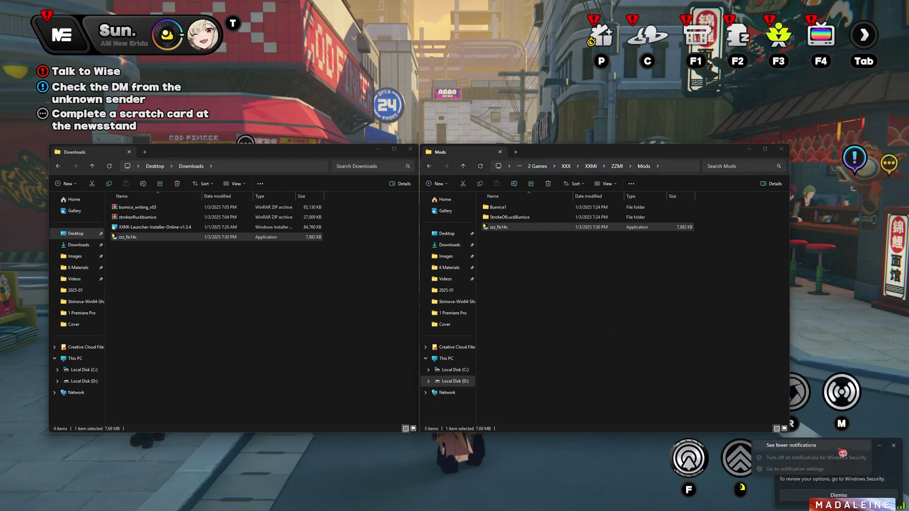
pyautogui.click(824, 459)
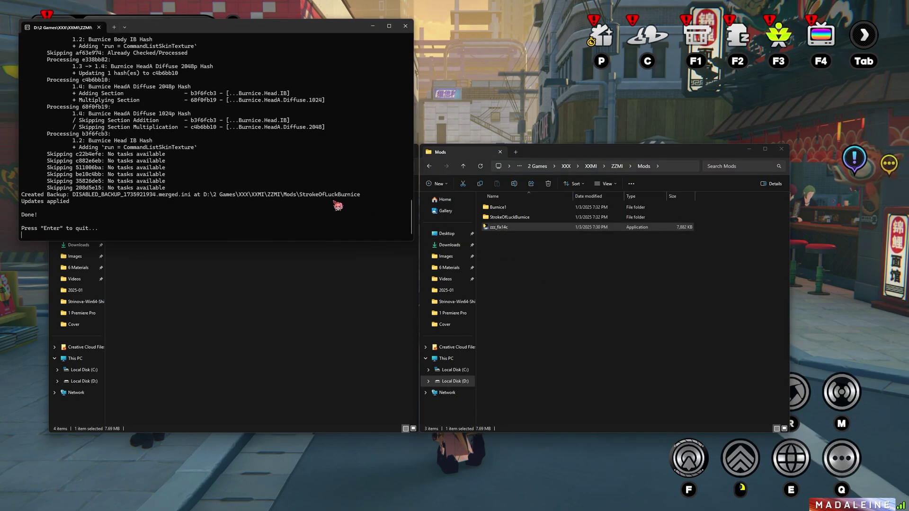
pyautogui.press('Return')
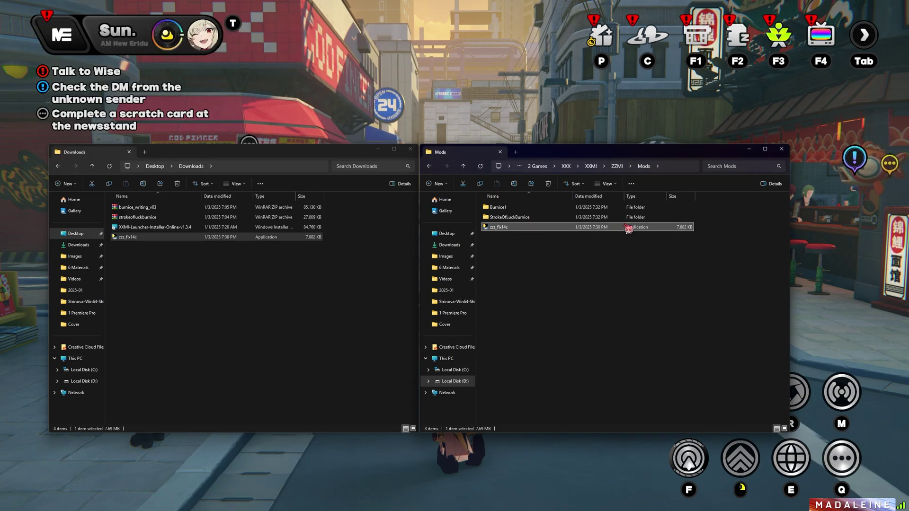
# Close the Mods and Downloads windows and walk a side street checking the still-glitched model.
pyautogui.click(782, 150)
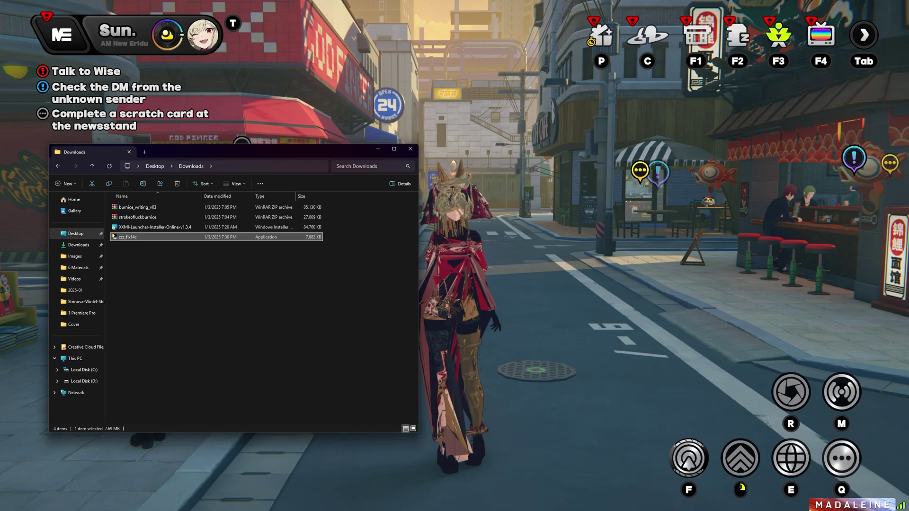
pyautogui.click(409, 150)
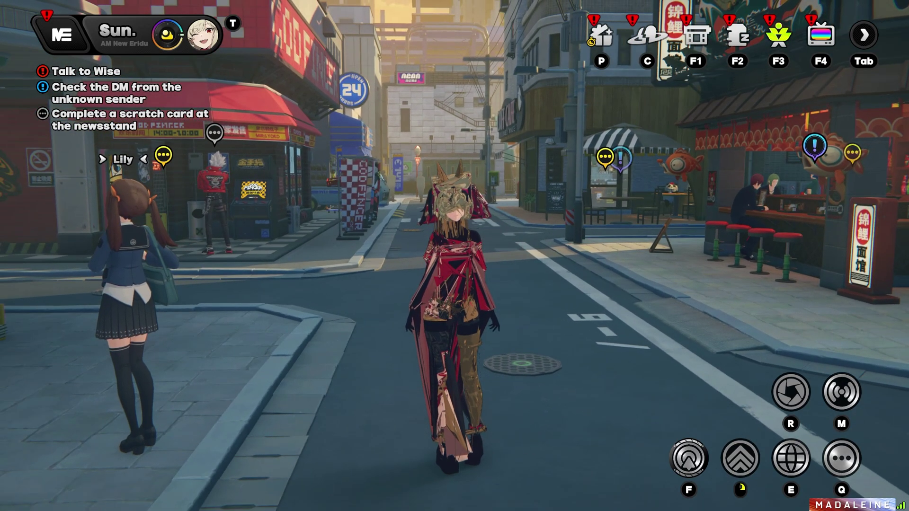
pyautogui.press('w')
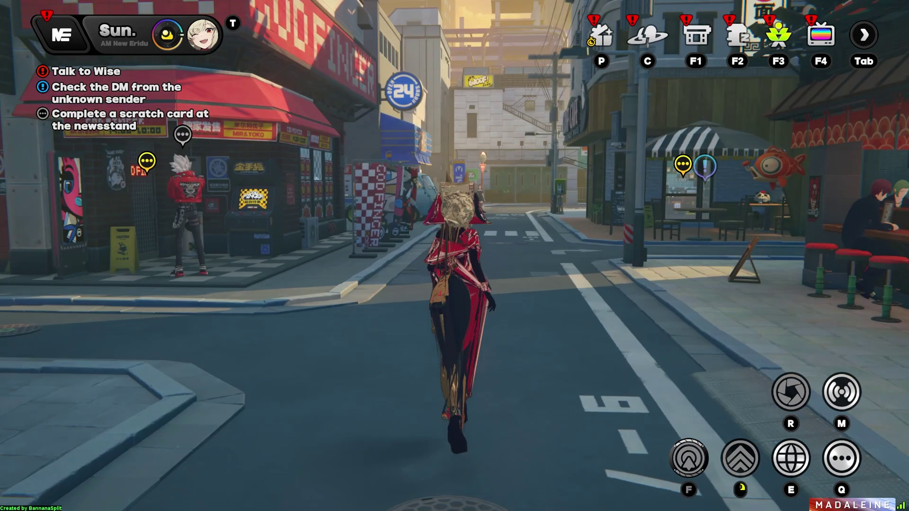
pyautogui.press('w')
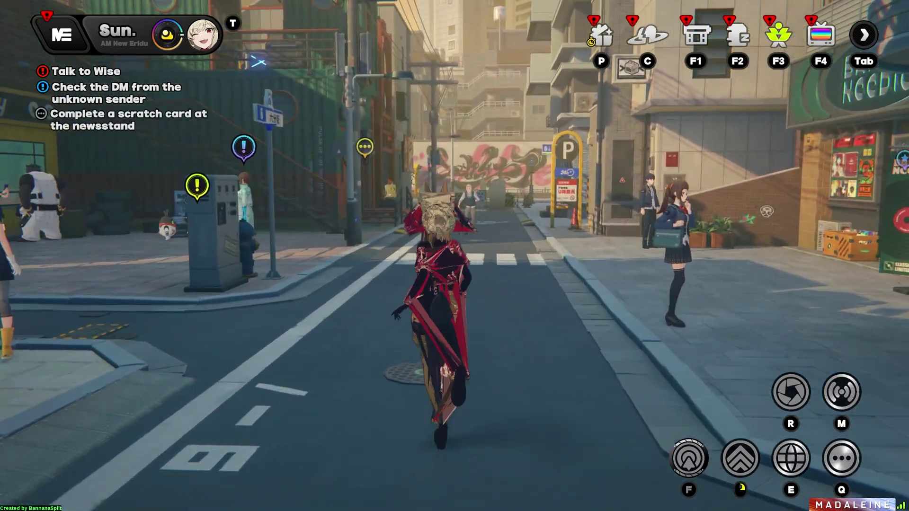
pyautogui.press('w')
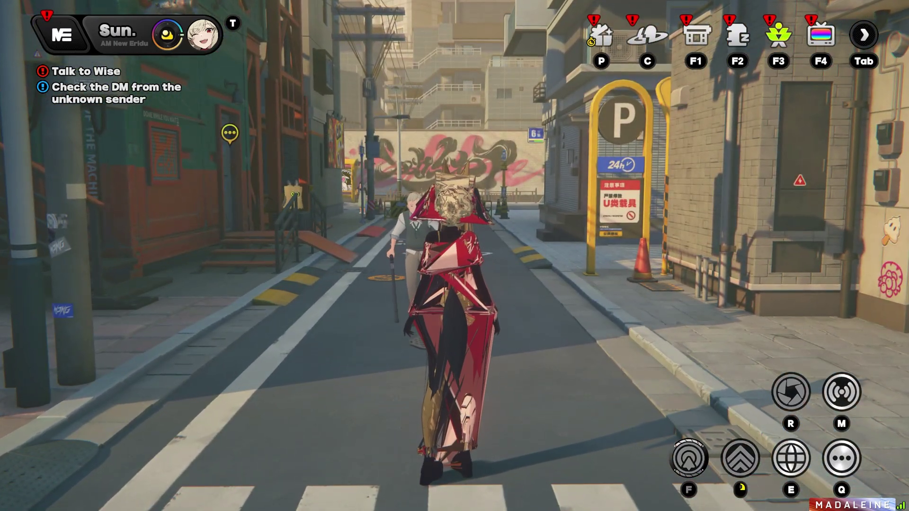
pyautogui.press('s')
pyautogui.press('w')
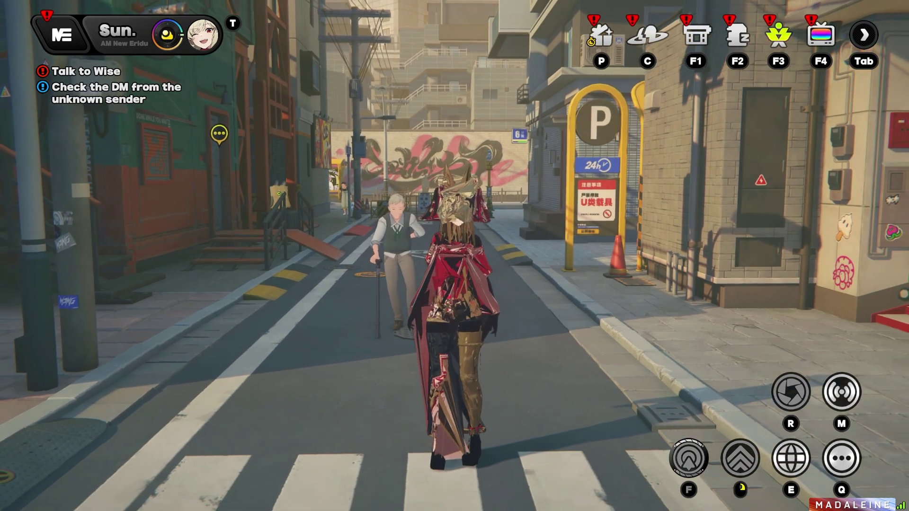
pyautogui.press('super')
# In the Mods folder, start renaming the duplicate Burnice1 folder to DISABLED_Burnice1.
pyautogui.click(370, 292)
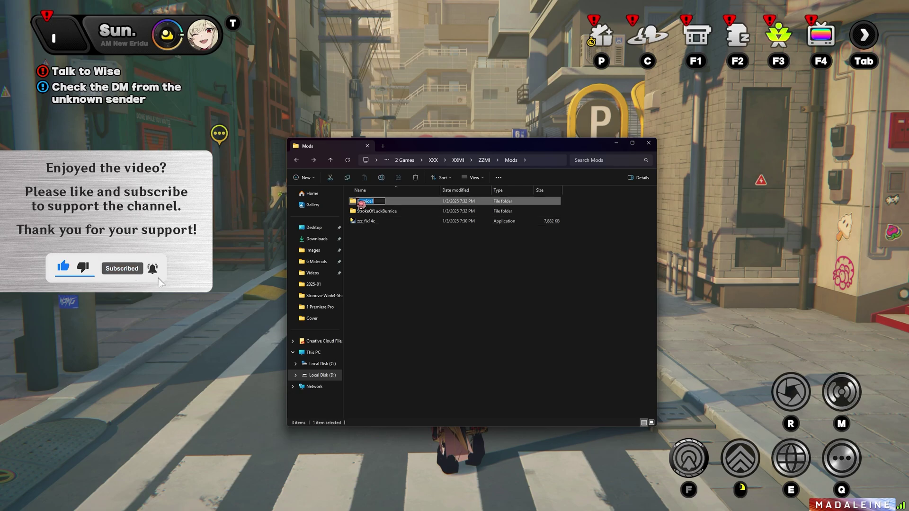
pyautogui.press('Home')
pyautogui.write('DISABLED_')
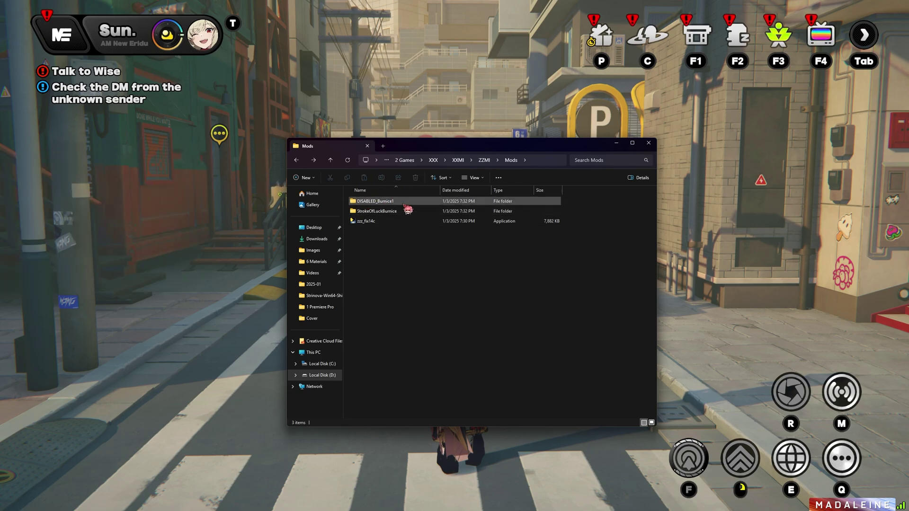
# Return to Zenless Zone Zero and reload the mods with F10, leaving only StrokeOfLuckBurnice active.
pyautogui.hotkey('alt', 'Tab')
pyautogui.press('F10')
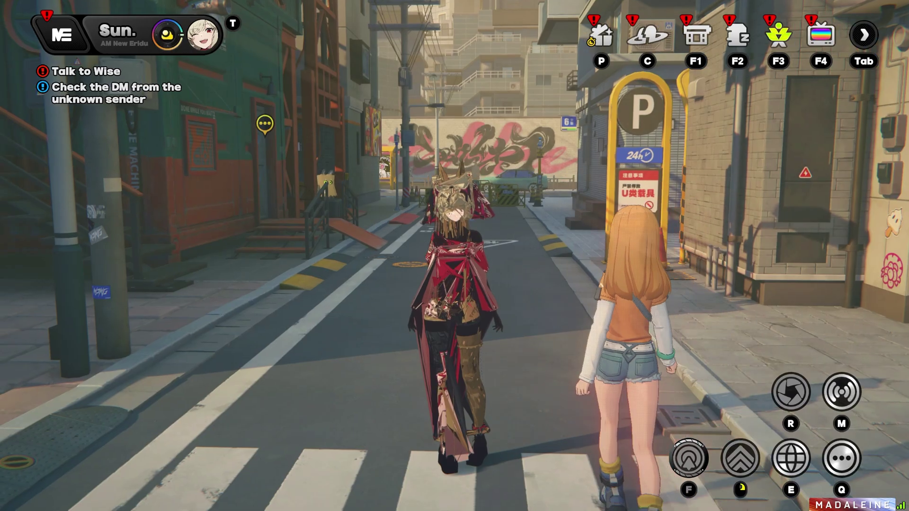